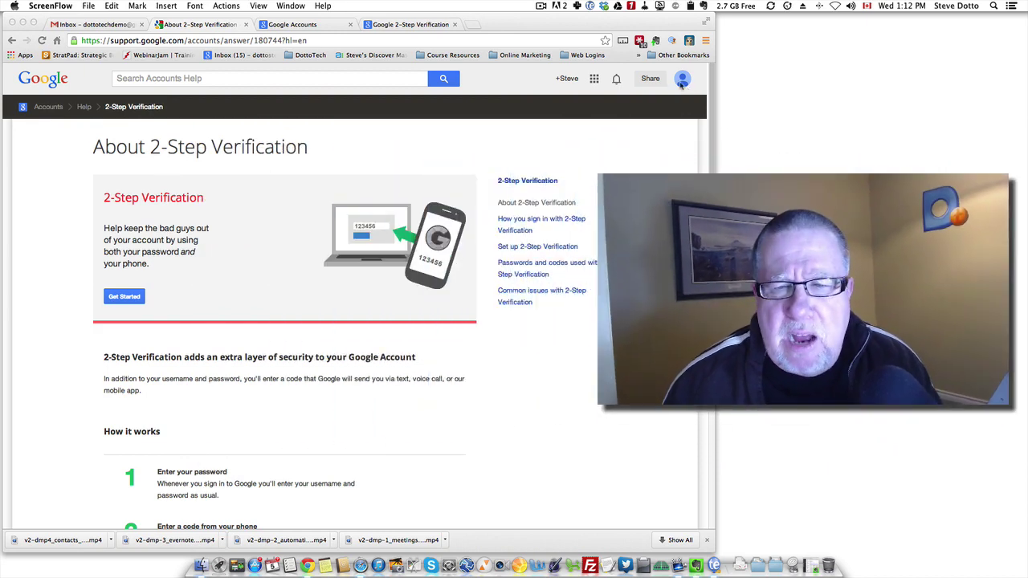
From the profile avatar menu, go to the Account settings and open the Security tab.
{"action": "left_click", "coordinate": [682, 82]}
{"action": "left_click", "coordinate": [682, 82]}
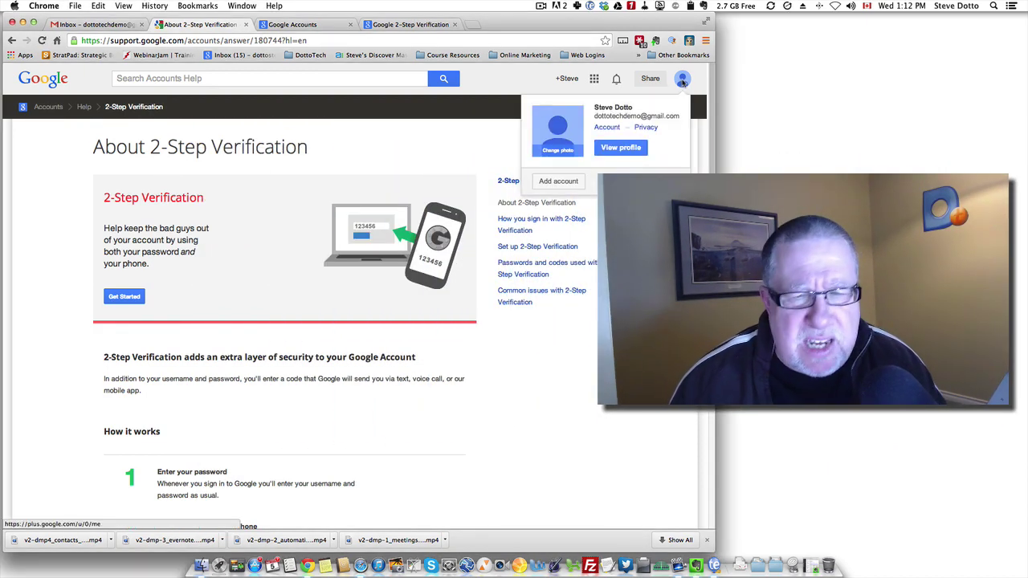
{"action": "left_click", "coordinate": [607, 129]}
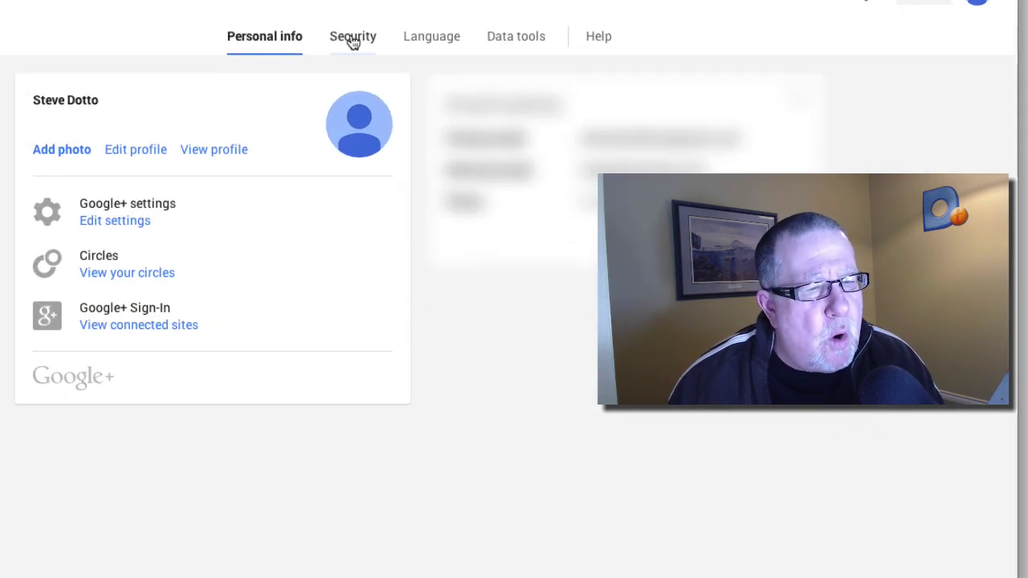
{"action": "left_click", "coordinate": [352, 37]}
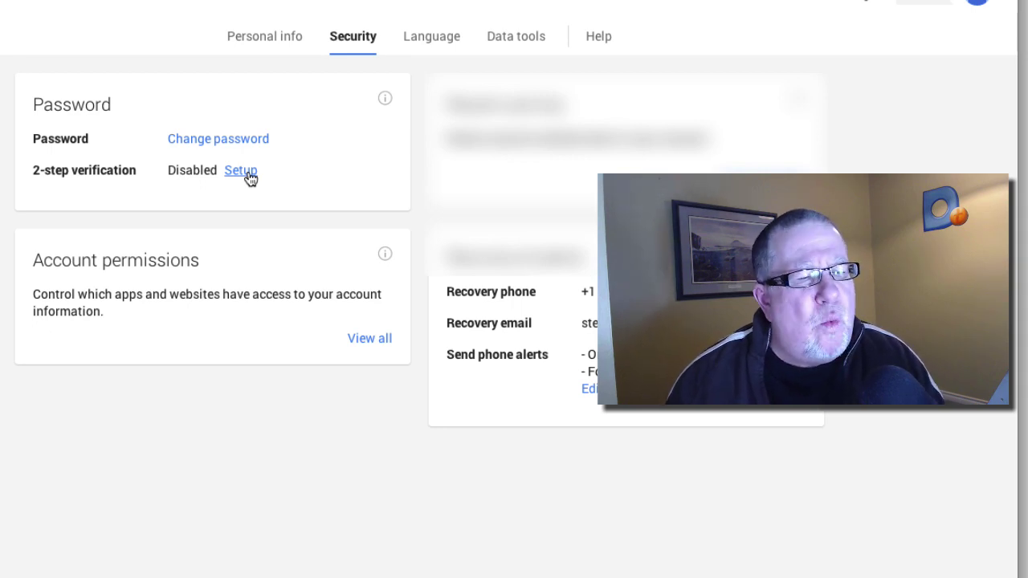
Choose Setup next to 2-step verification on the Security page.
{"action": "left_click", "coordinate": [241, 171]}
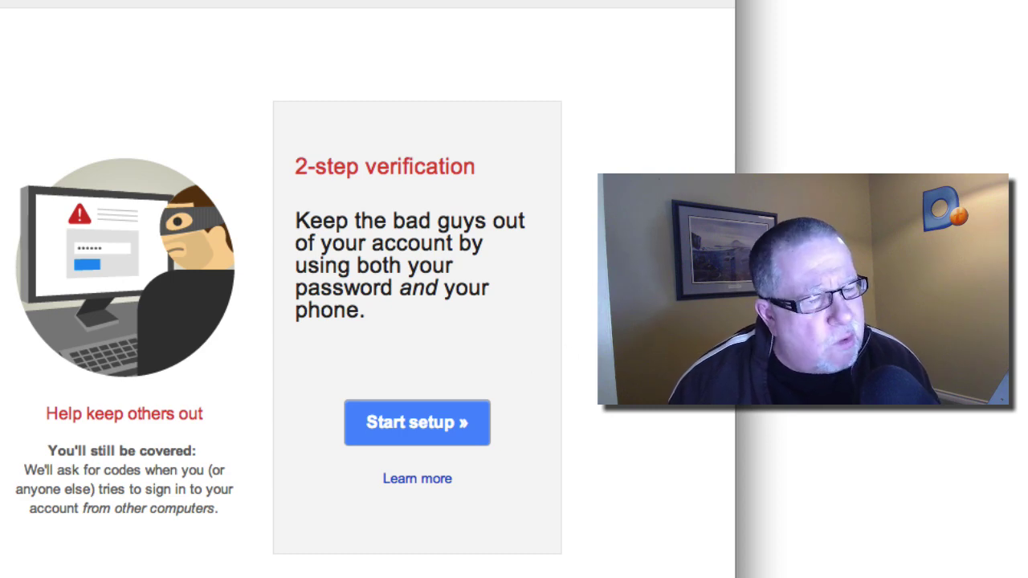
Start setup and fill the Password field using LastPass AutoFill.
{"action": "left_click", "coordinate": [442, 434]}
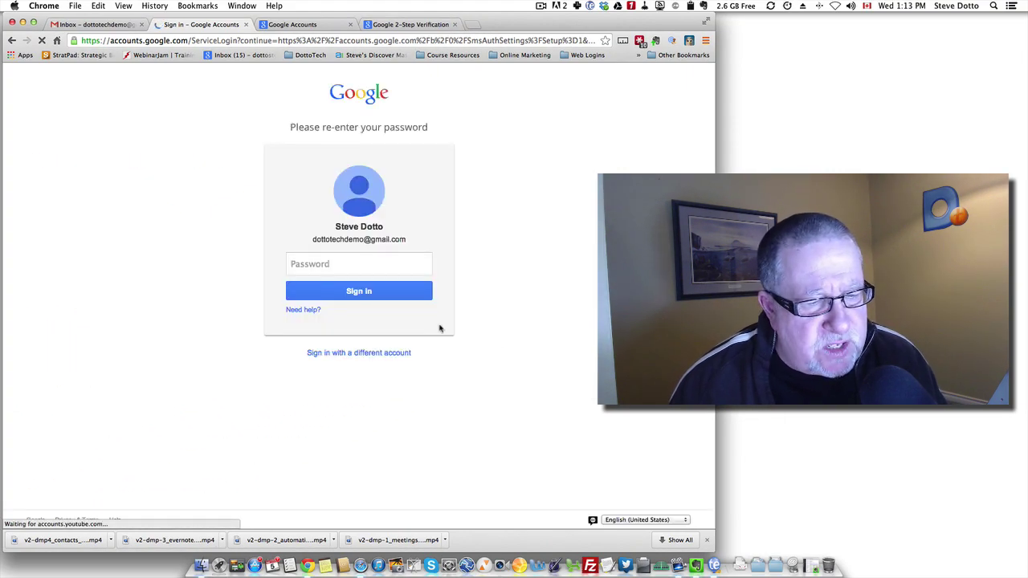
{"action": "left_click", "coordinate": [369, 265]}
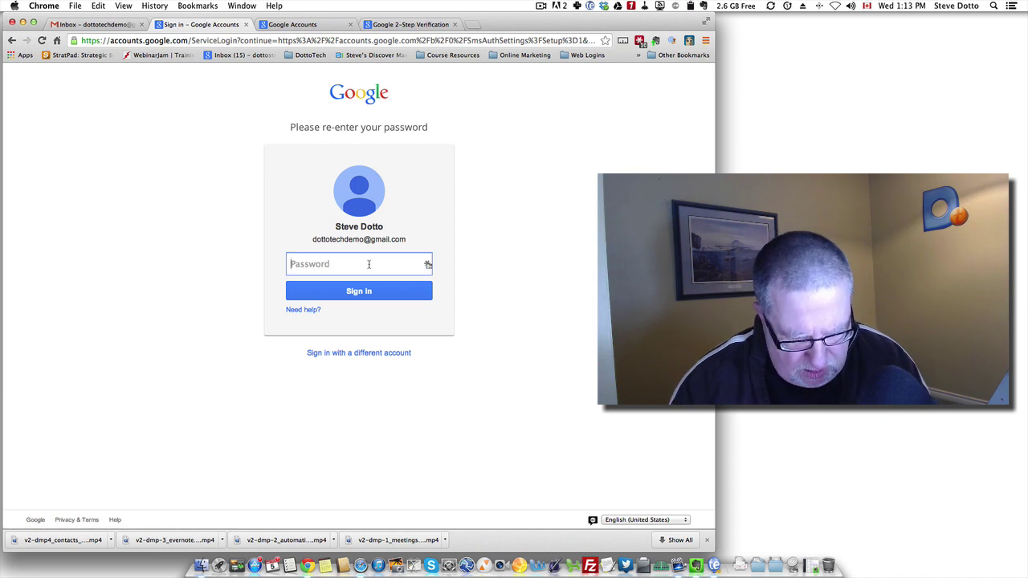
{"action": "right_click", "coordinate": [428, 266]}
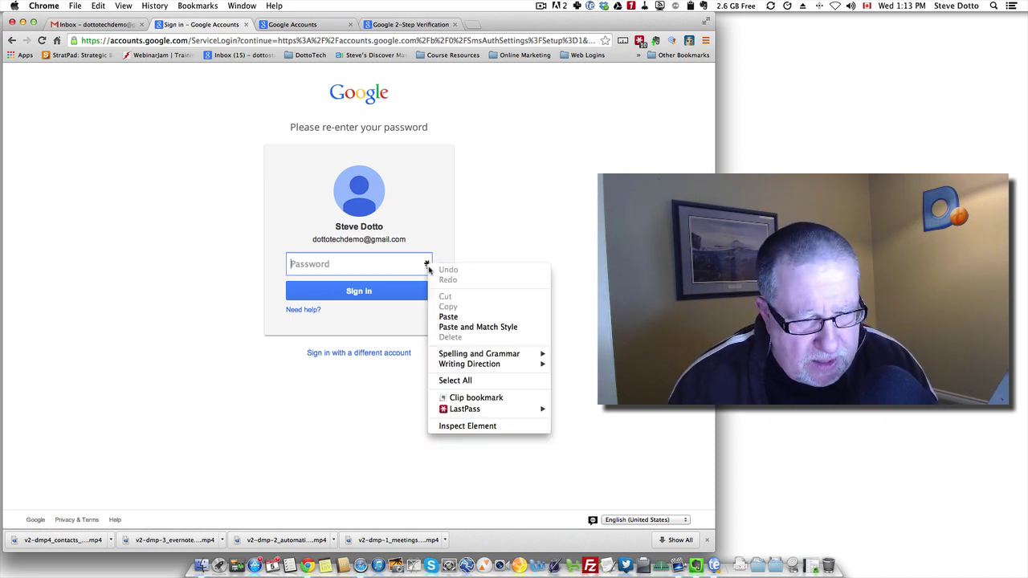
{"action": "mouse_move", "coordinate": [482, 409]}
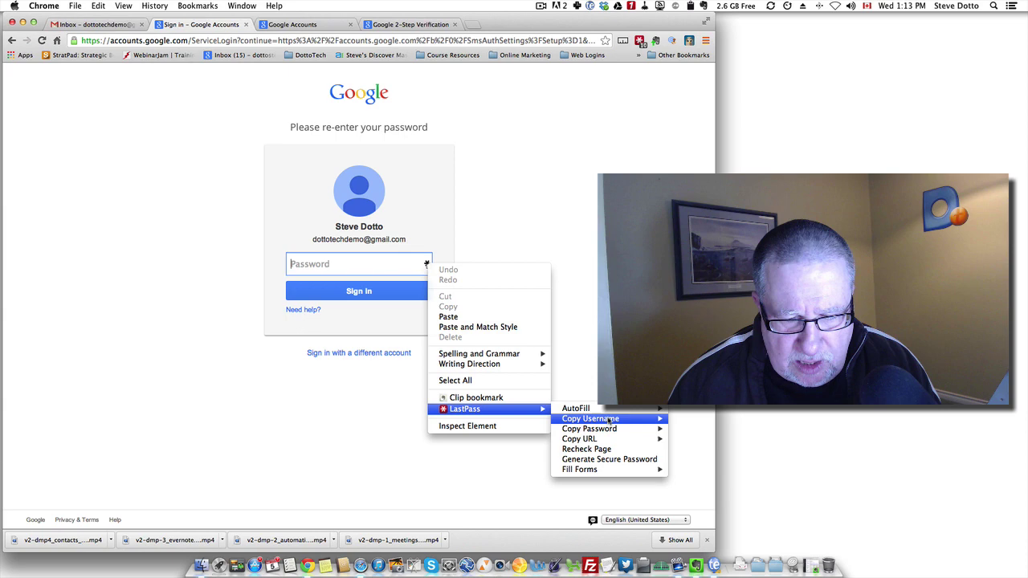
{"action": "mouse_move", "coordinate": [594, 409]}
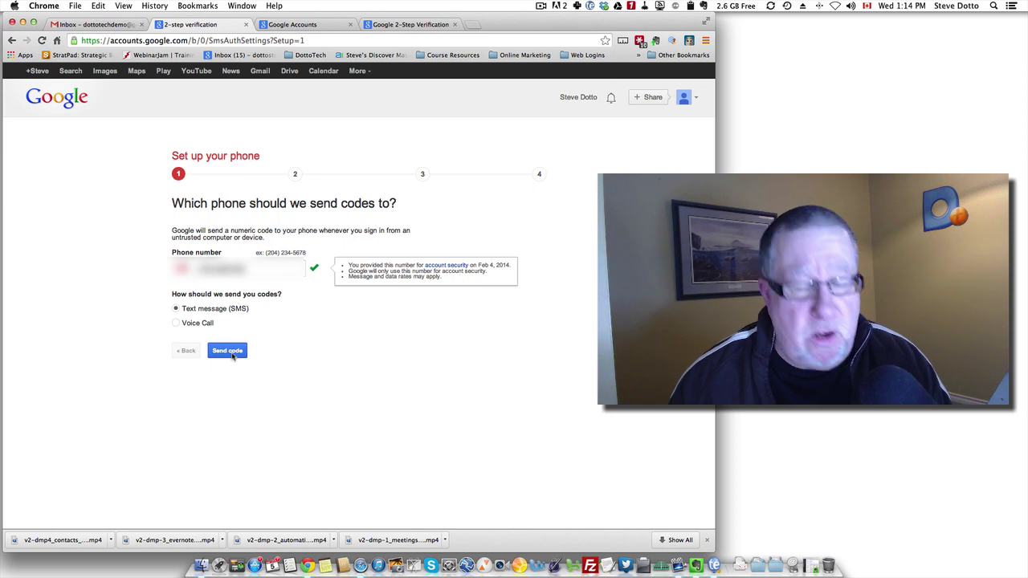
Have a code texted to the phone, then enter the six-digit SMS code and verify it.
{"action": "left_click", "coordinate": [229, 351]}
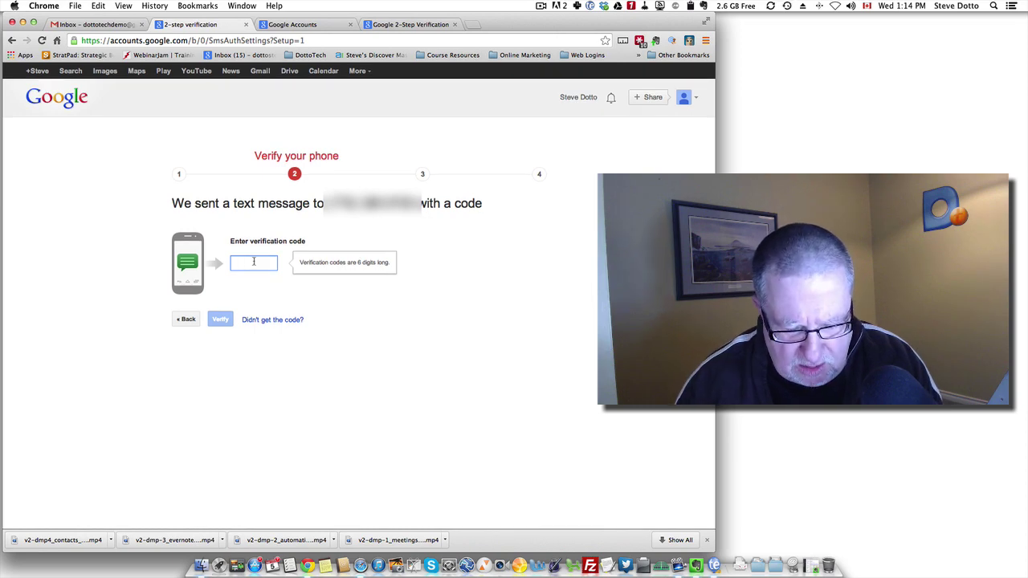
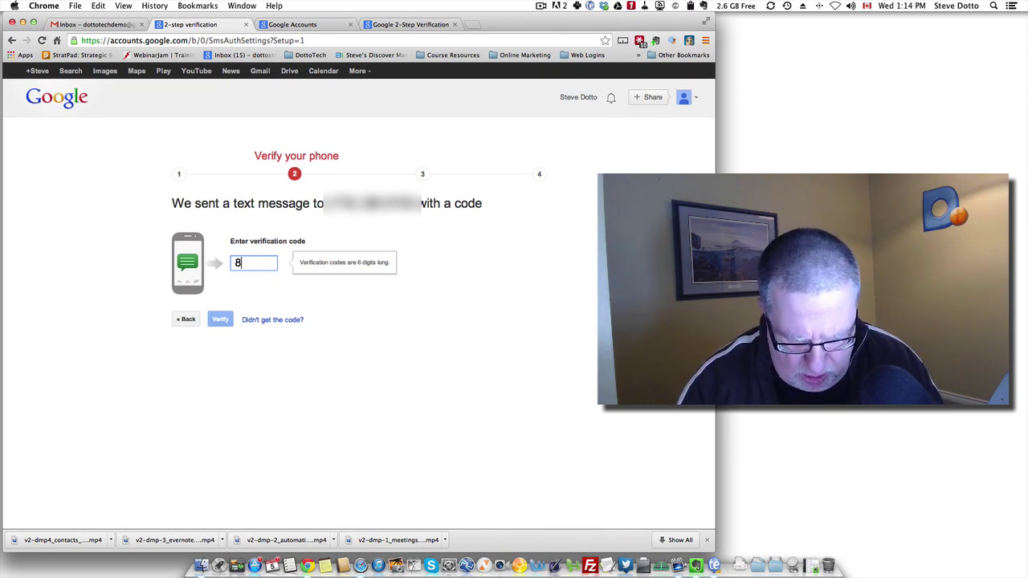
{"action": "left_click", "coordinate": [221, 320]}
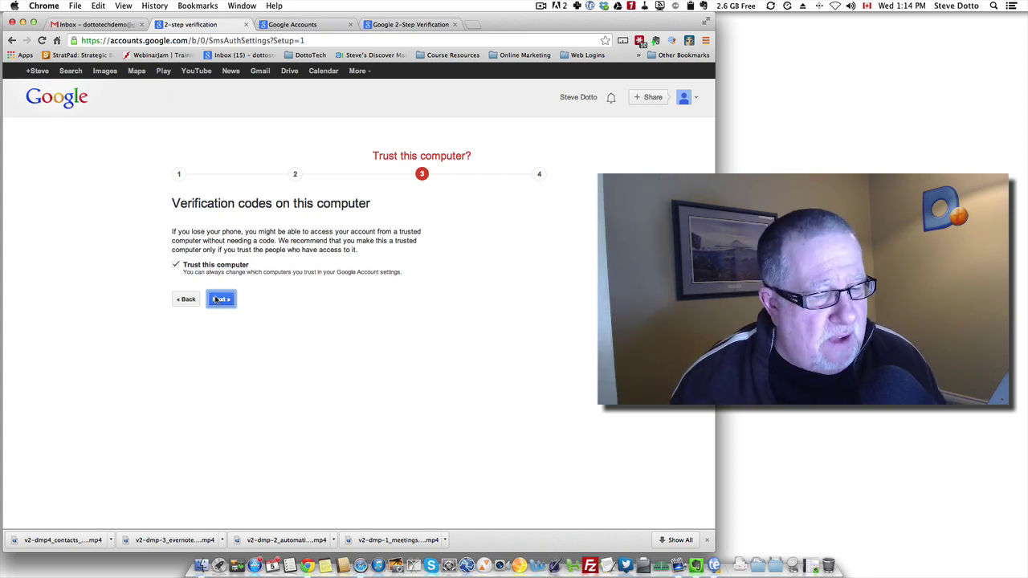
Keep 'Trust this computer' checked and confirm turning on 2-step verification.
{"action": "left_click", "coordinate": [217, 299]}
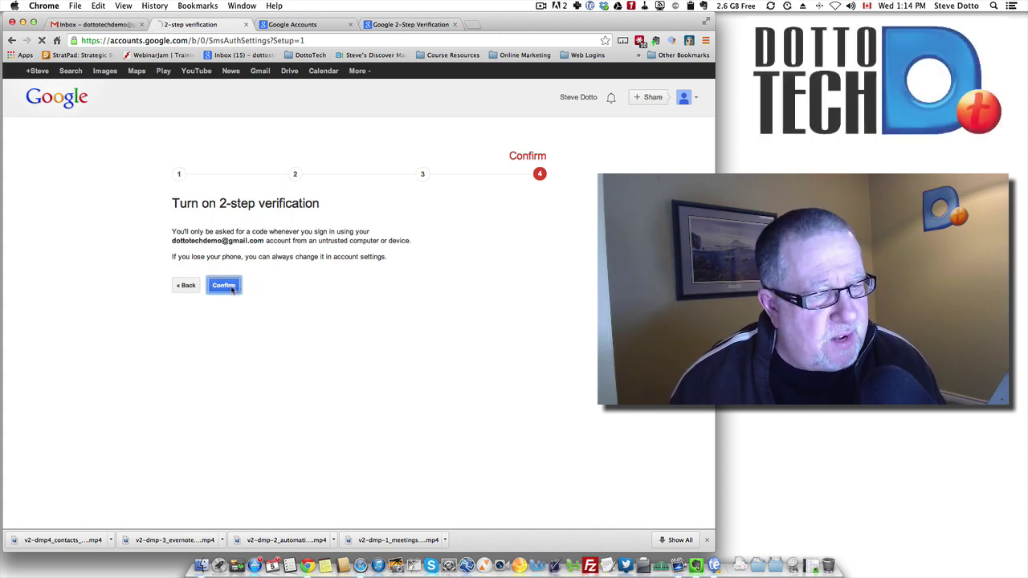
{"action": "left_click", "coordinate": [232, 287]}
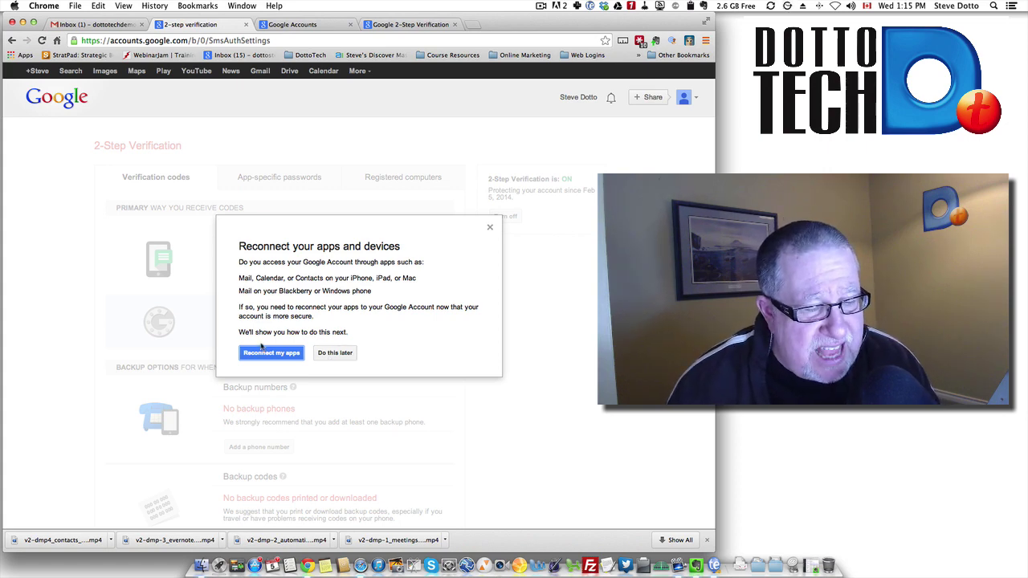
Choose 'Do this later' in the Reconnect your apps dialog and dismiss it with OK.
{"action": "left_click", "coordinate": [334, 354]}
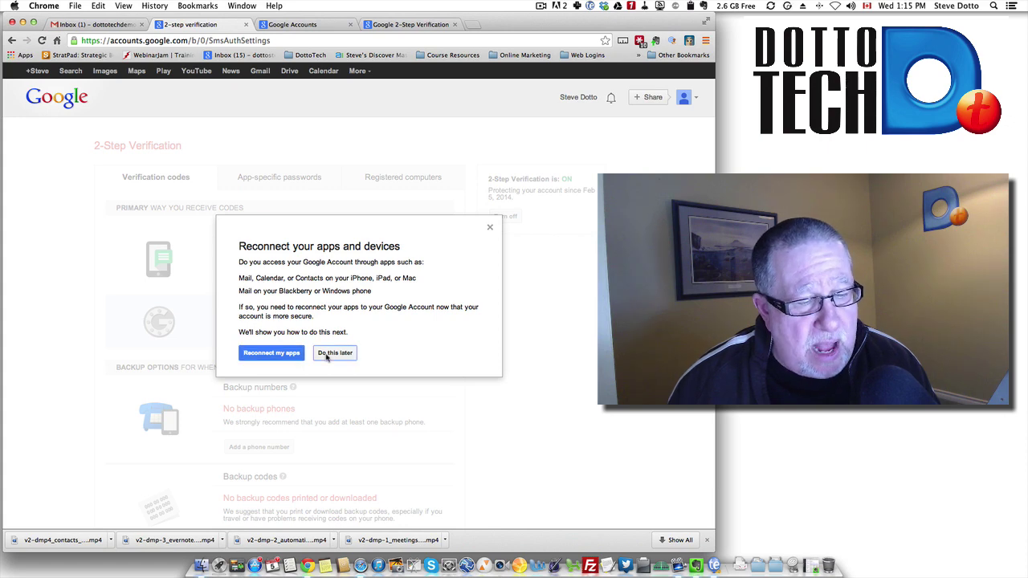
{"action": "left_click", "coordinate": [264, 337]}
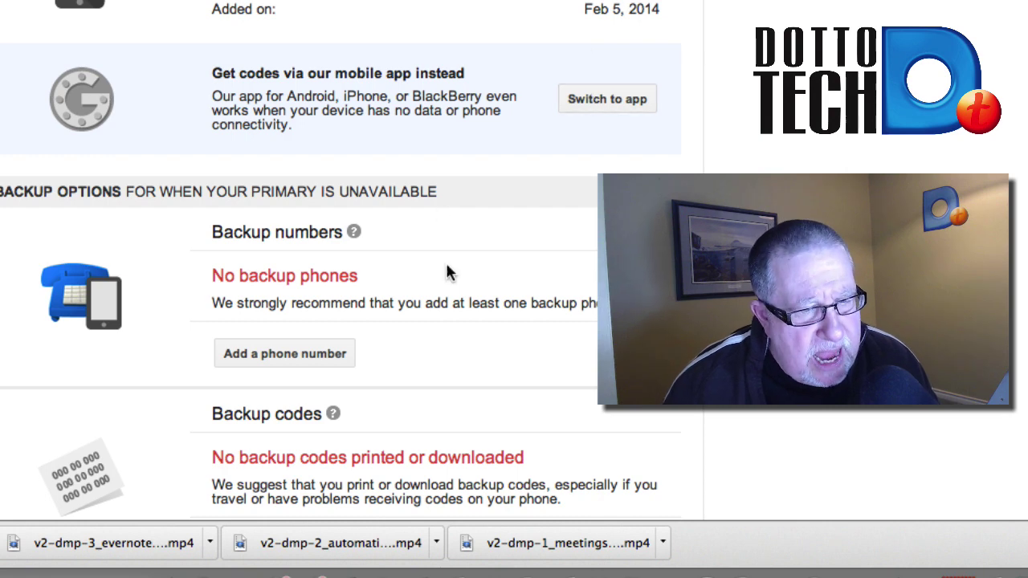
{"action": "scroll", "coordinate": [448, 271], "scroll_direction": "down", "scroll_amount": 3}
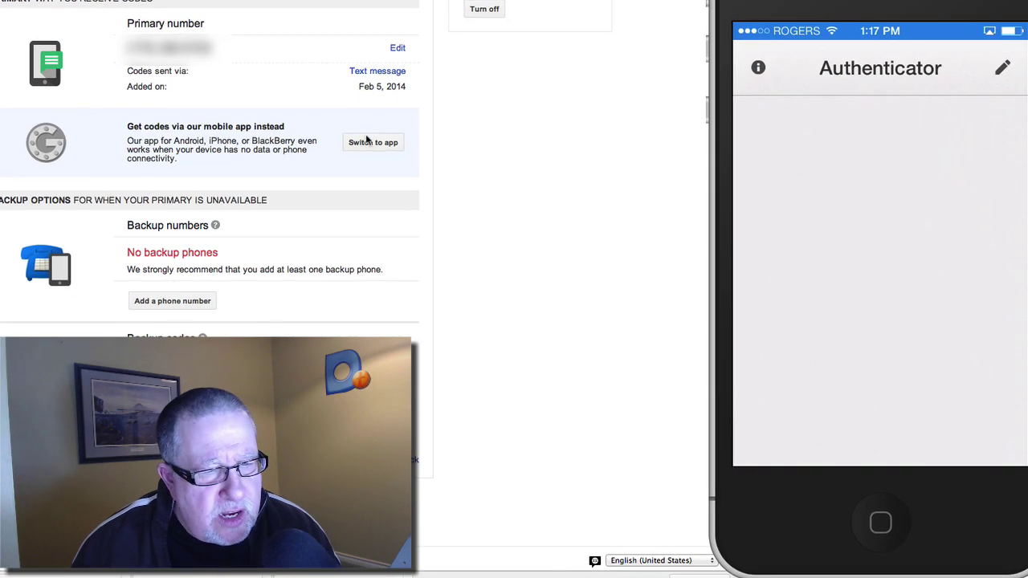
Switch code delivery to the Authenticator app, choosing iPhone as the phone type.
{"action": "left_click", "coordinate": [369, 142]}
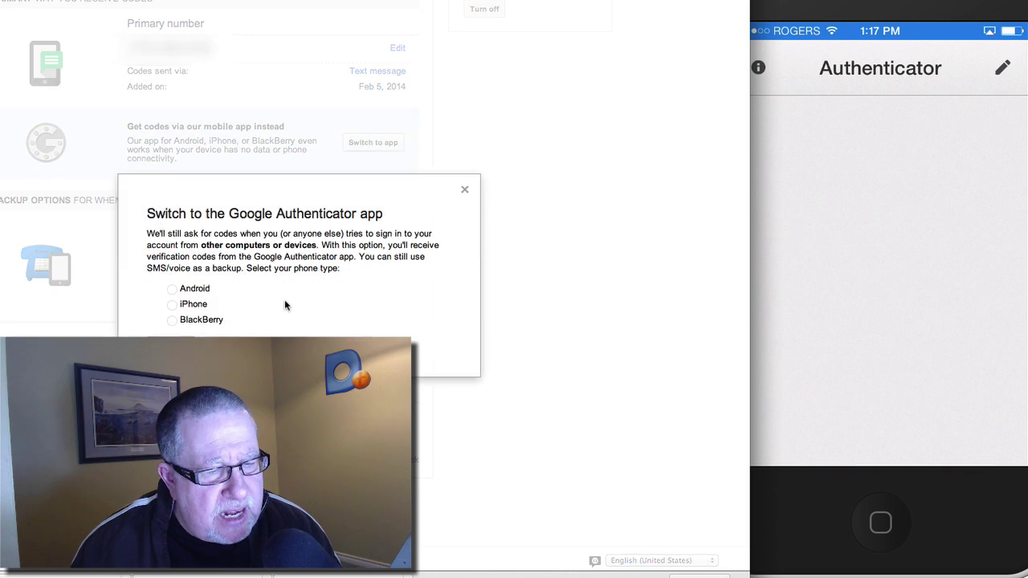
{"action": "left_click", "coordinate": [171, 305]}
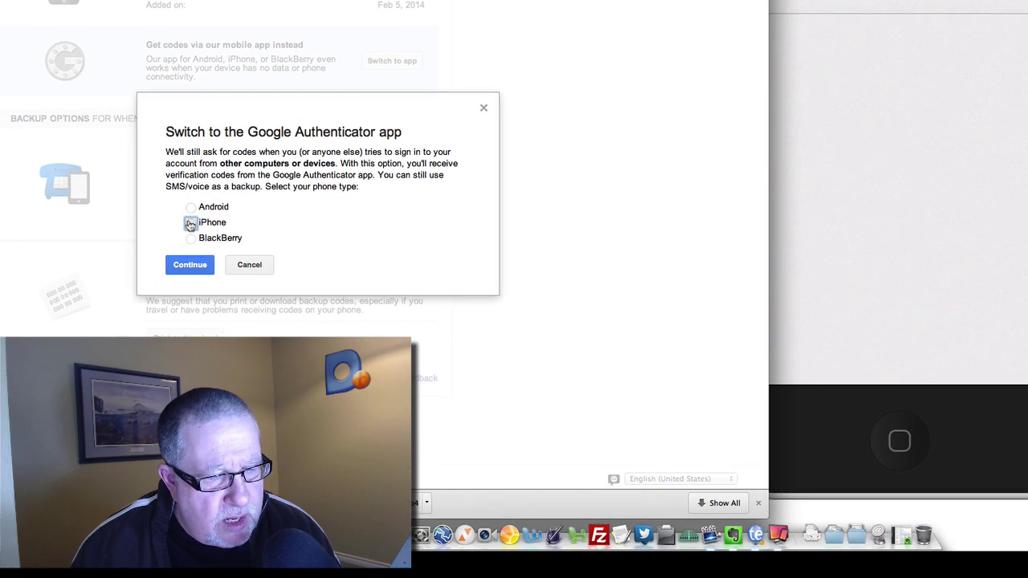
{"action": "left_click", "coordinate": [179, 266]}
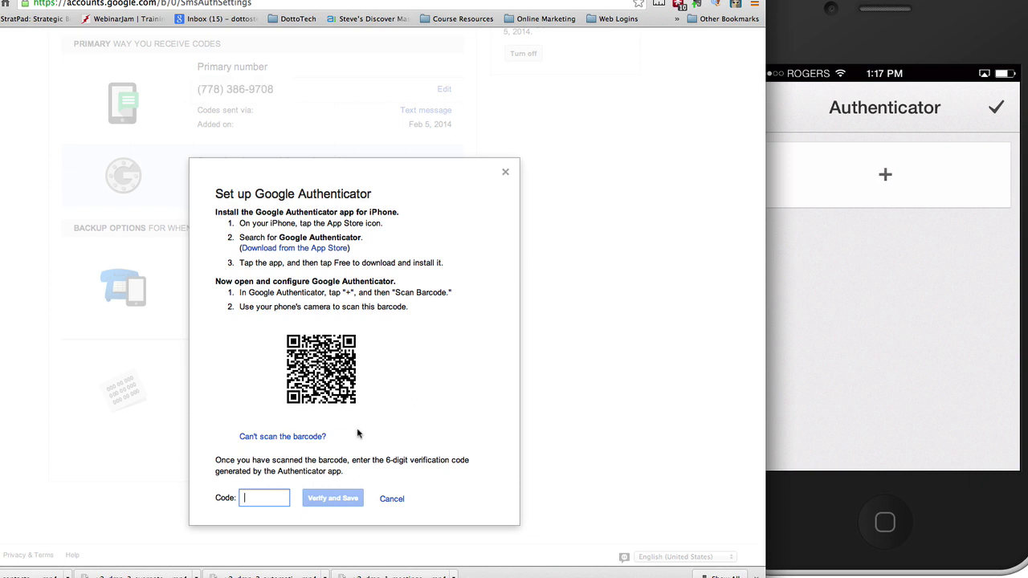
Enter the current six-digit code from the iPhone's Authenticator app, then Verify and Save.
{"action": "left_click_drag", "start_coordinate": [974, 49], "coordinate": [978, 64]}
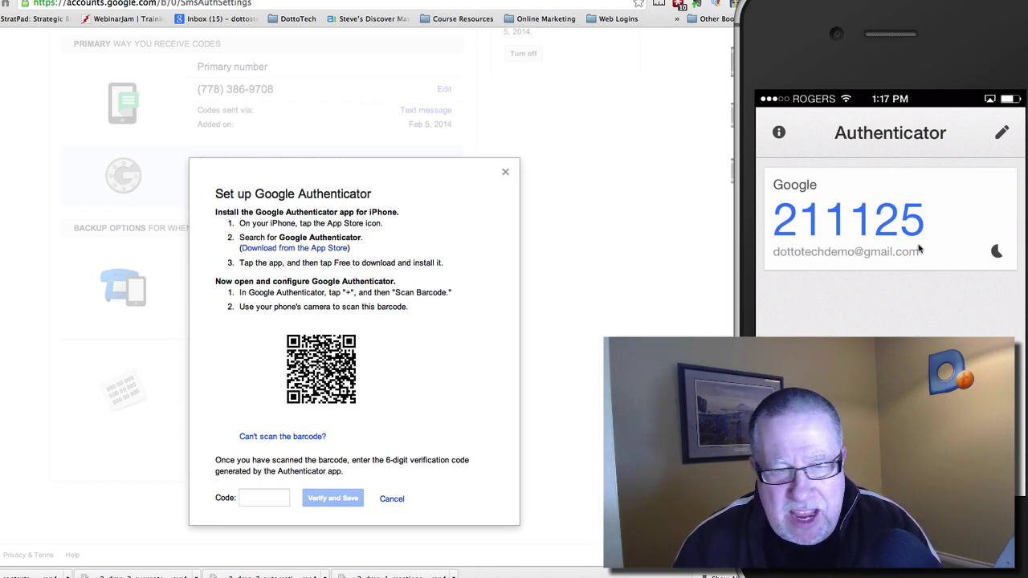
{"action": "left_click", "coordinate": [258, 499]}
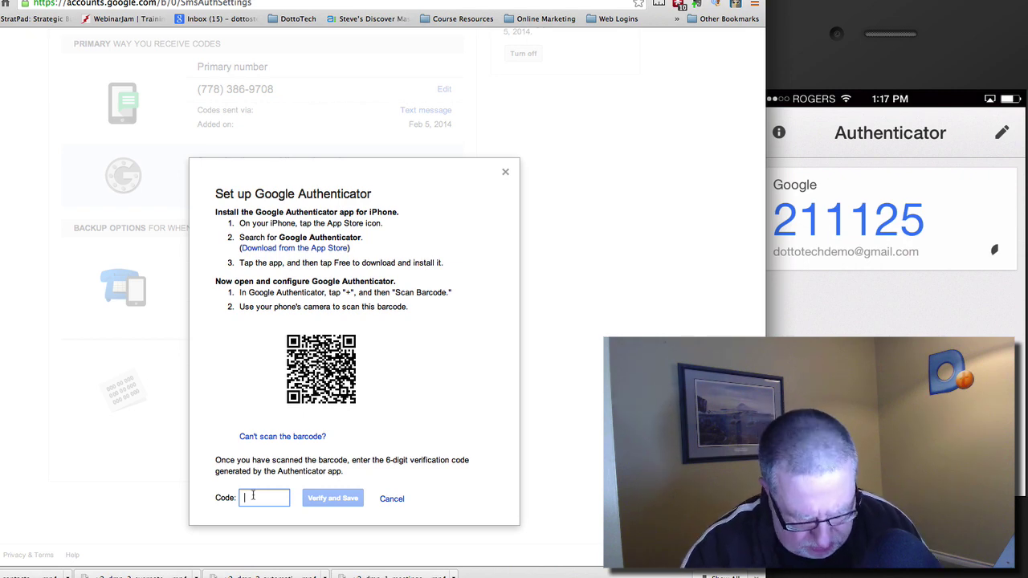
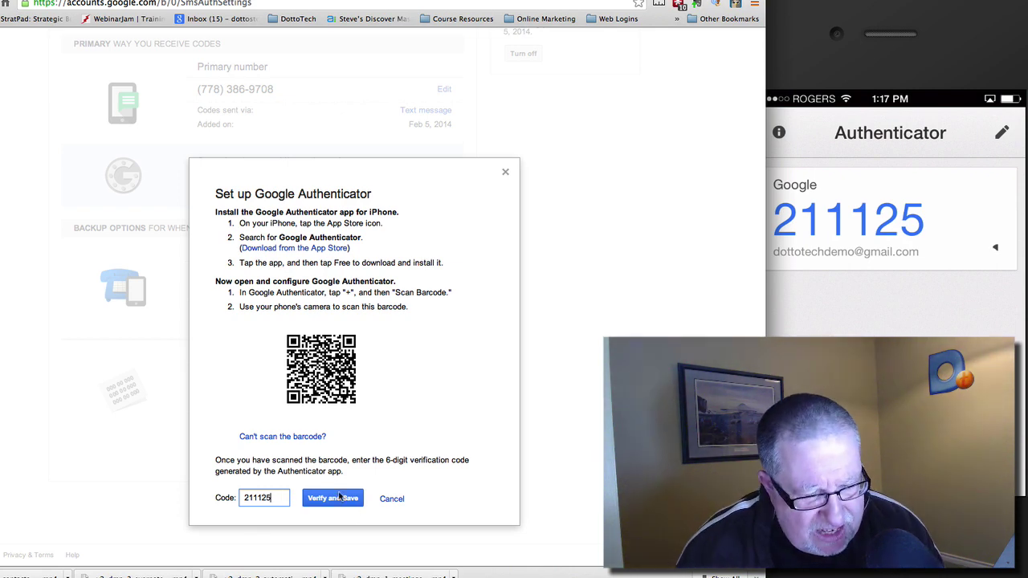
{"action": "left_click", "coordinate": [337, 499]}
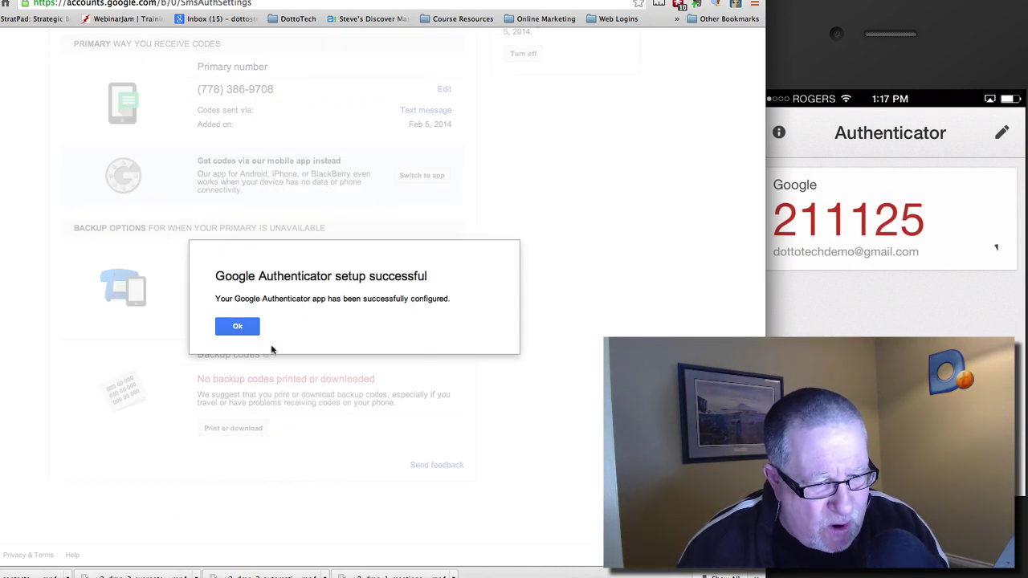
Dismiss the Google Authenticator setup successful dialog with Ok.
{"action": "left_click", "coordinate": [237, 327]}
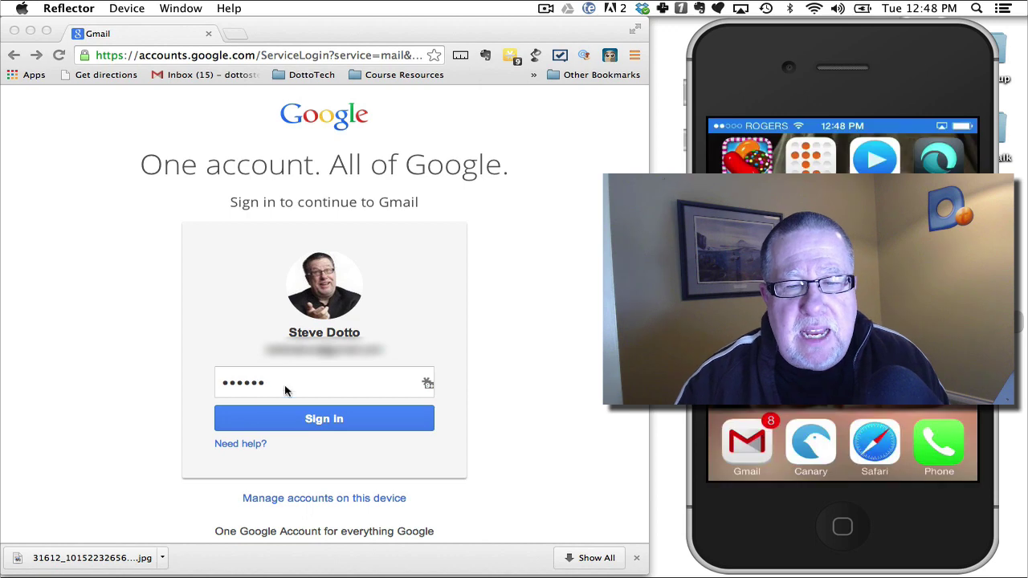
Submit the already-entered account password to sign into Gmail.
{"action": "left_click", "coordinate": [286, 391]}
{"action": "double_click", "coordinate": [285, 391]}
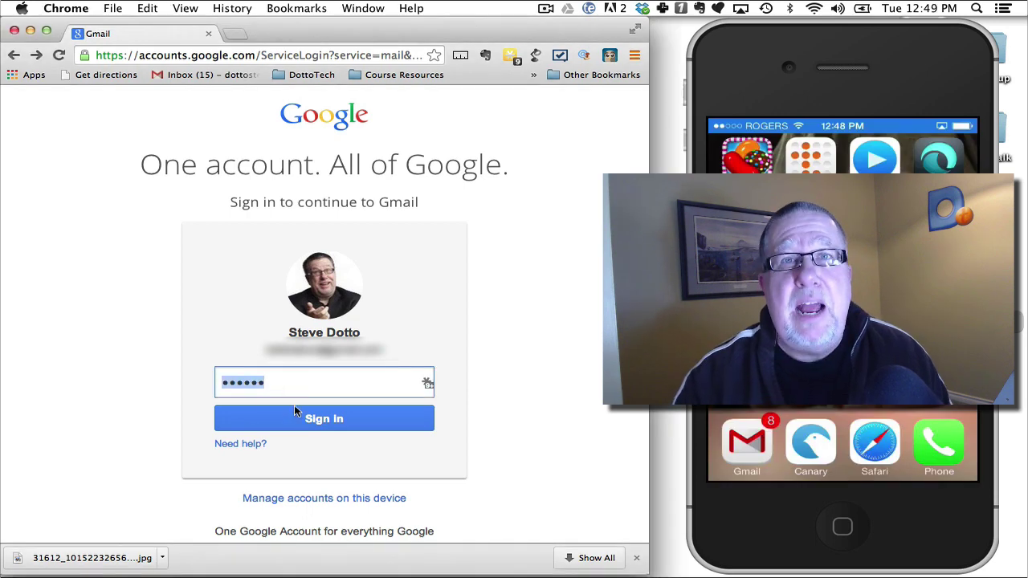
{"action": "left_click", "coordinate": [295, 421]}
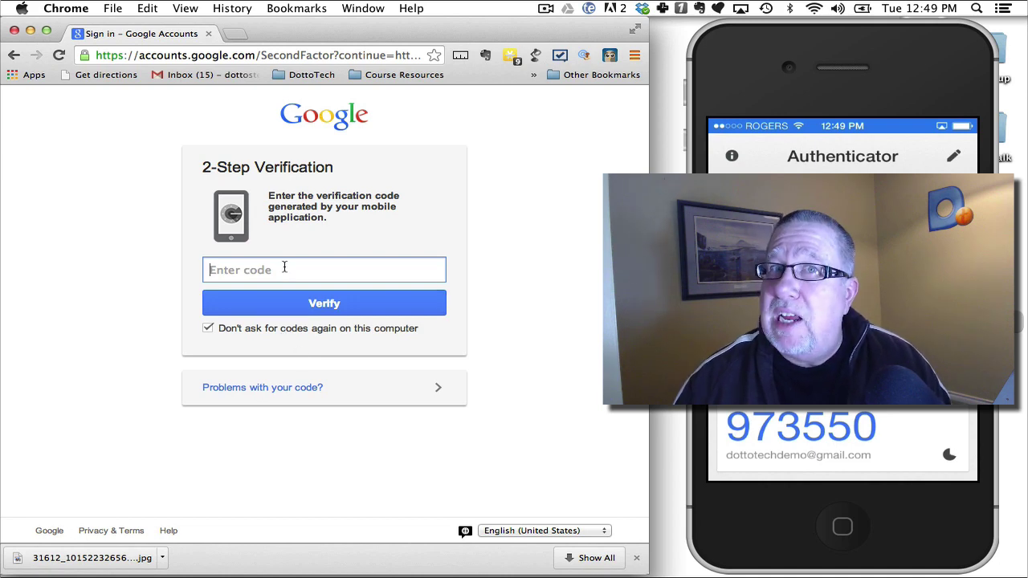
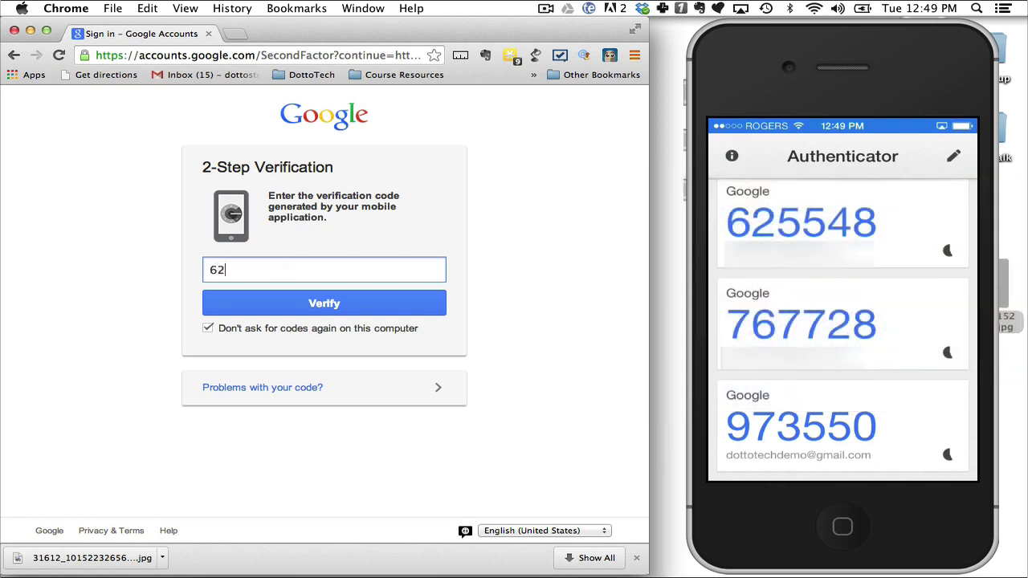
Enter the current six-digit Authenticator code and verify it to finish signing into Gmail.
{"action": "left_click", "coordinate": [302, 303]}
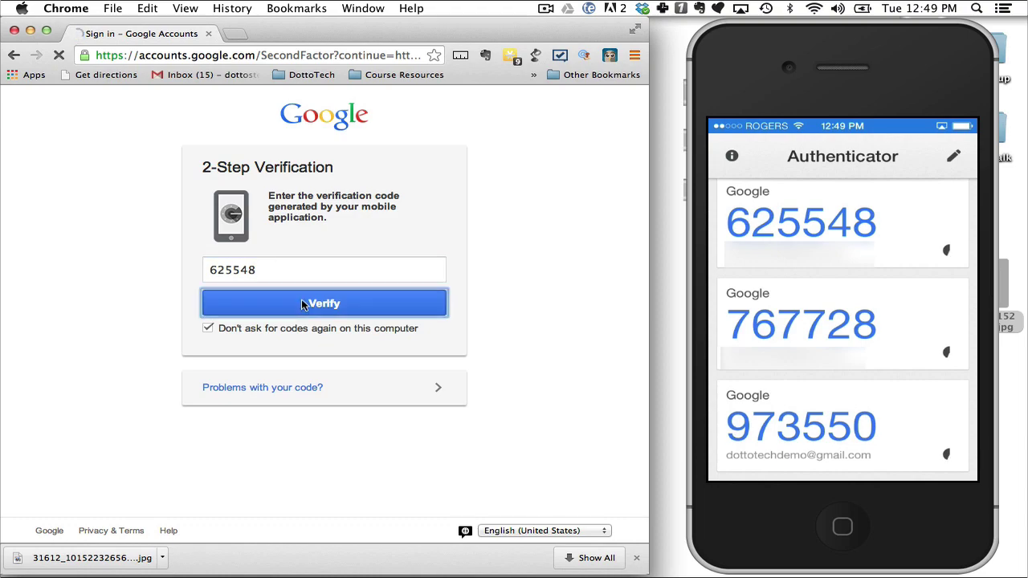